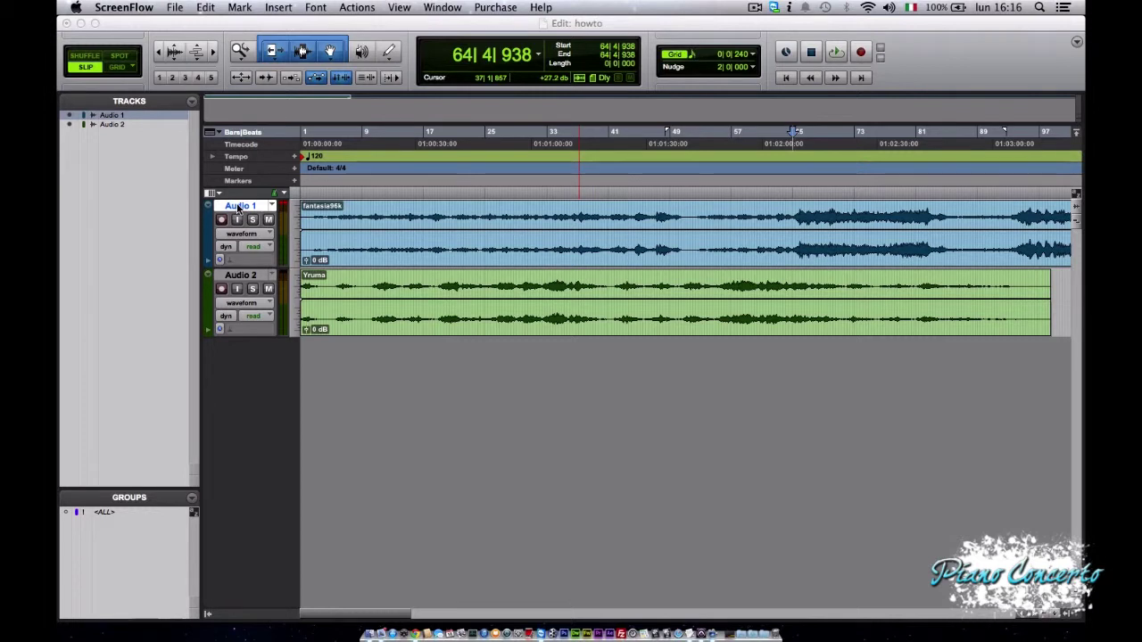
# Rename the Audio 1 track as Schubert.
pyautogui.doubleClick(237, 207)
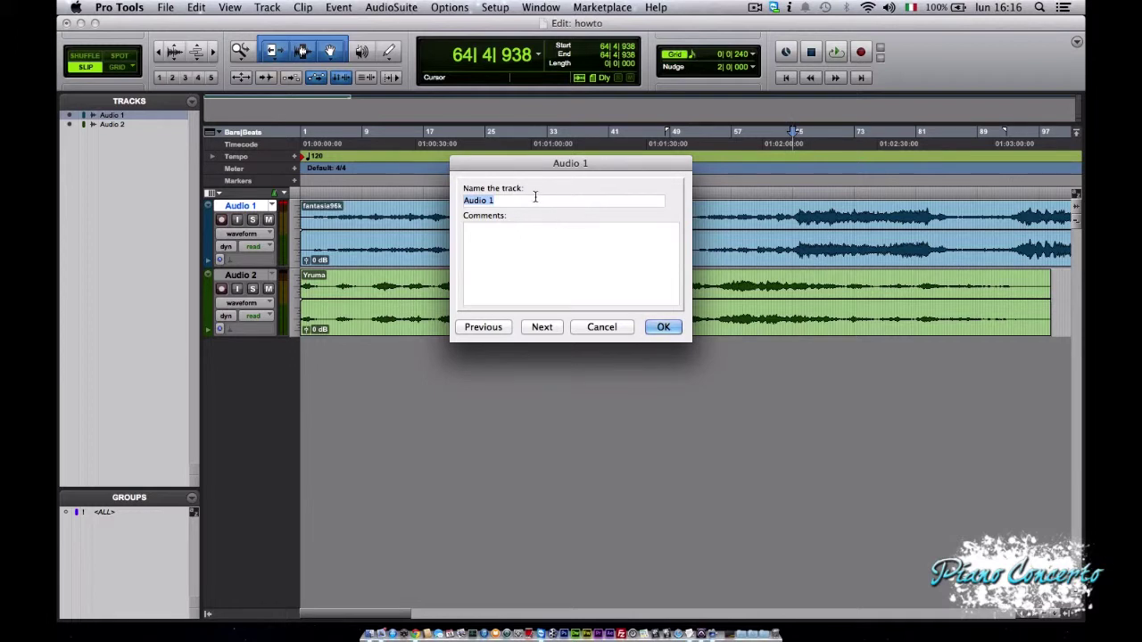
pyautogui.write('Schubert')
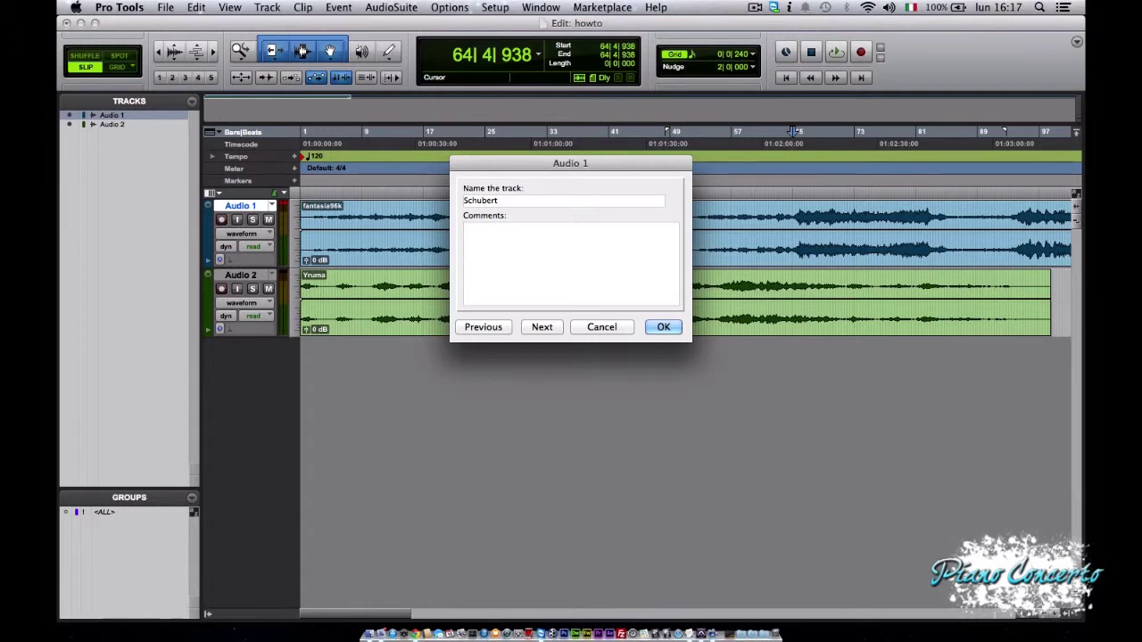
pyautogui.press('Return')
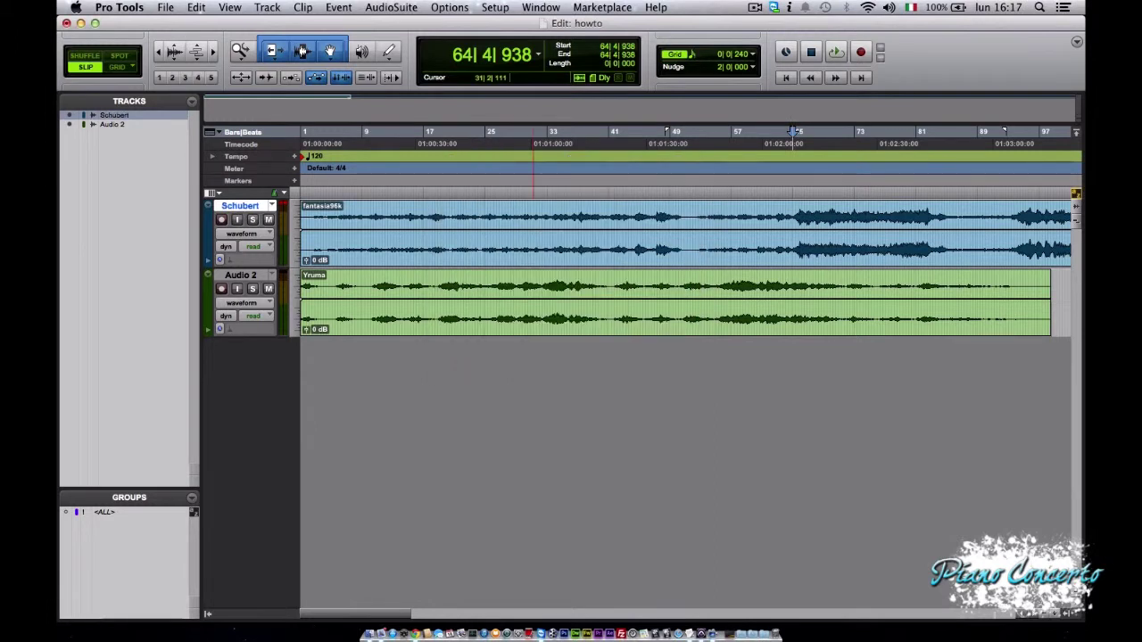
# Add the comment "Questo è un commento" to the Schubert track.
pyautogui.doubleClick(239, 207)
pyautogui.click(482, 251)
pyautogui.write('Quest')
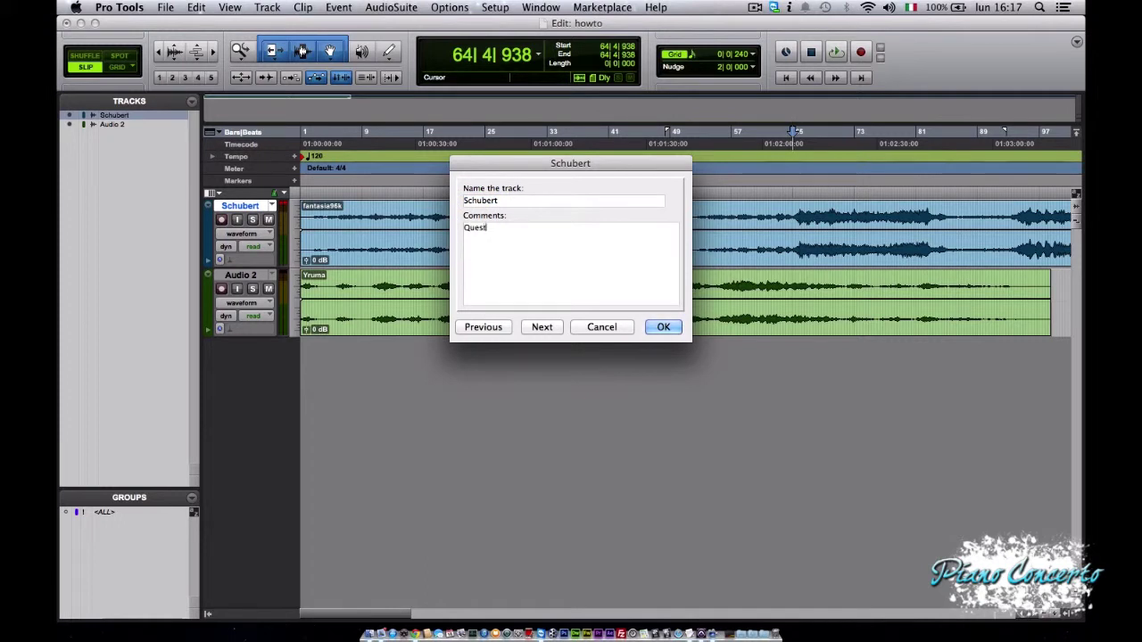
pyautogui.write('o è un commento')
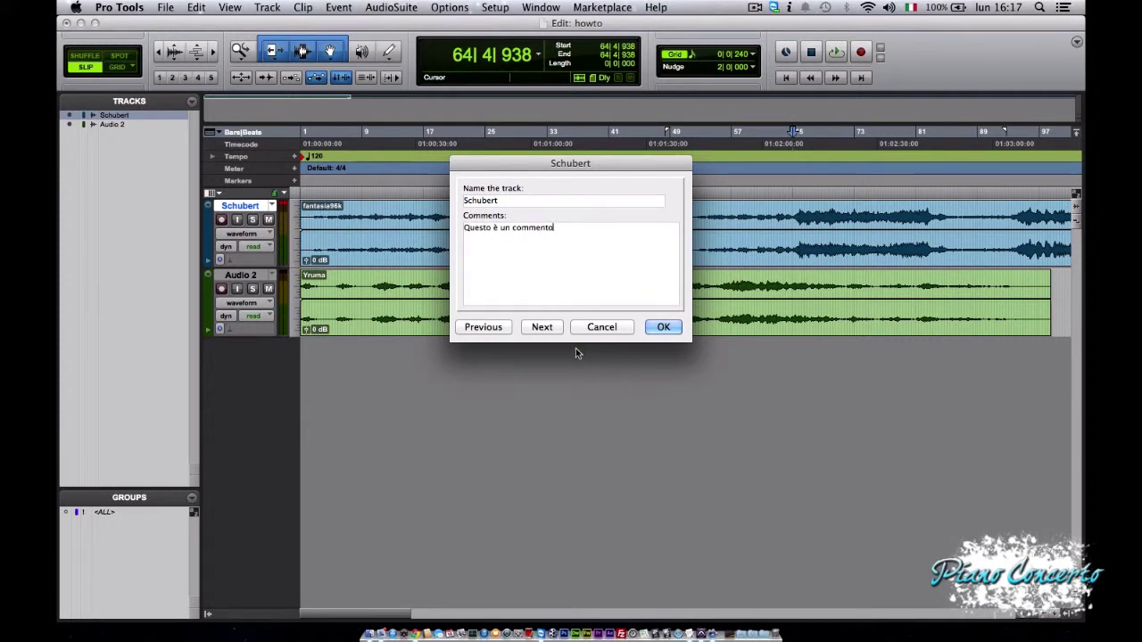
pyautogui.click(667, 326)
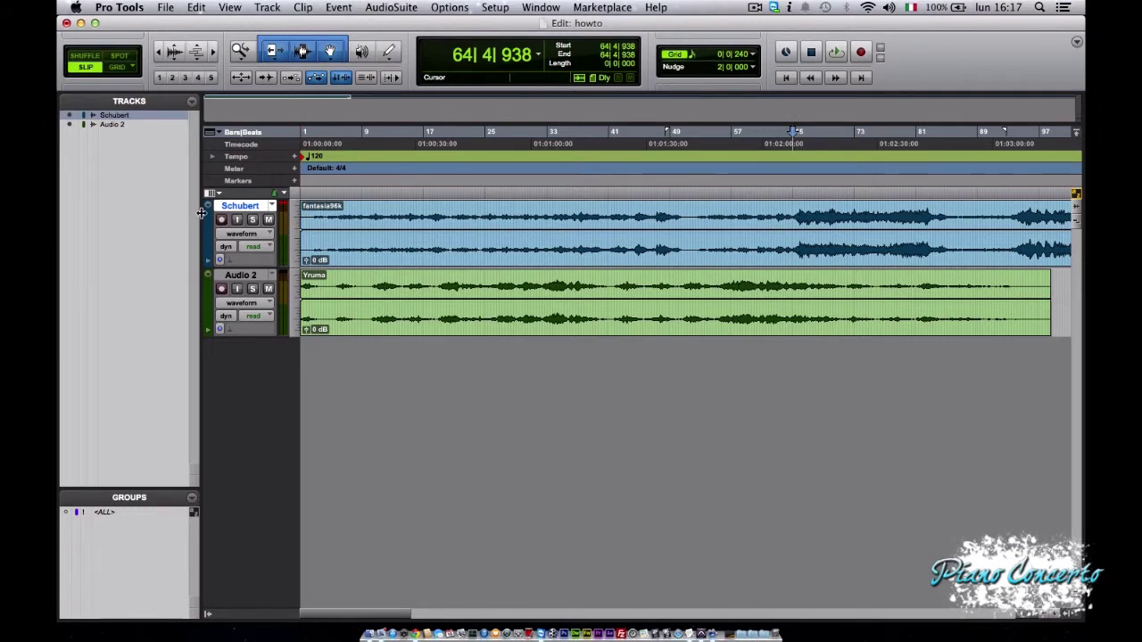
# Examine the playlist options of the Schubert track, keeping the current playlist.
pyautogui.click(271, 208)
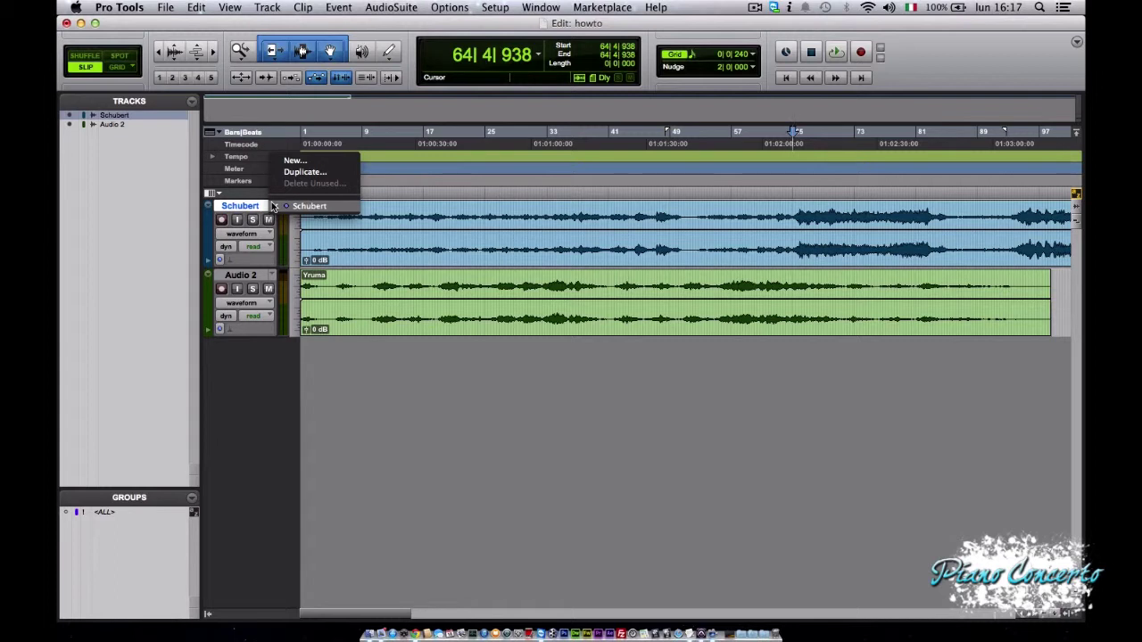
pyautogui.click(243, 207)
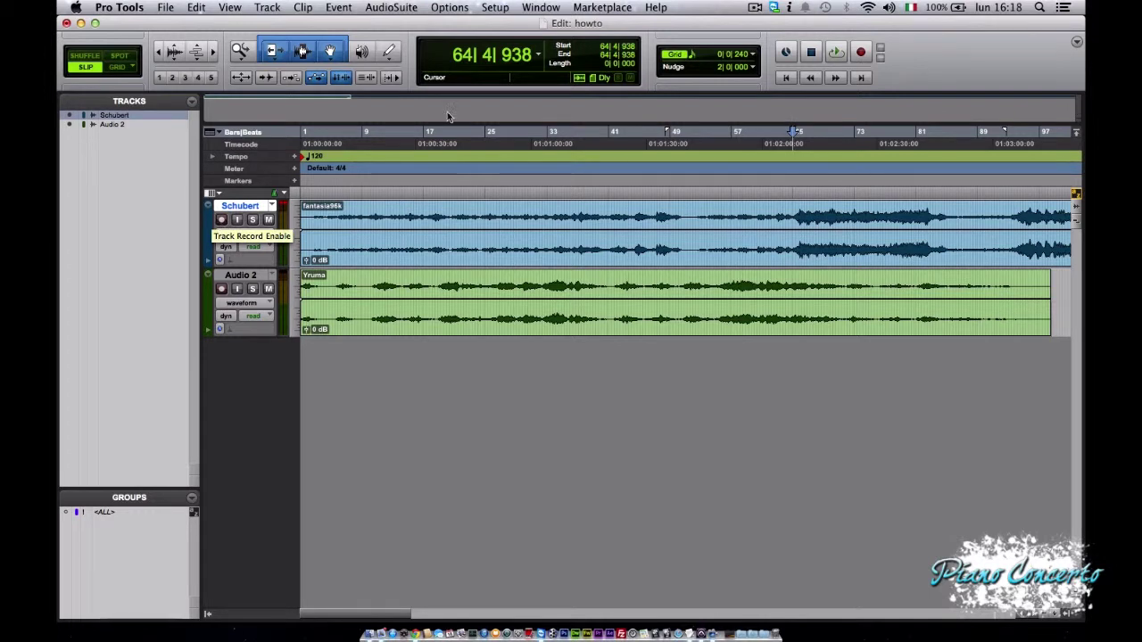
# Try to start recording with no track armed, and switch record enable on and off for the Schubert track.
pyautogui.click(862, 53)
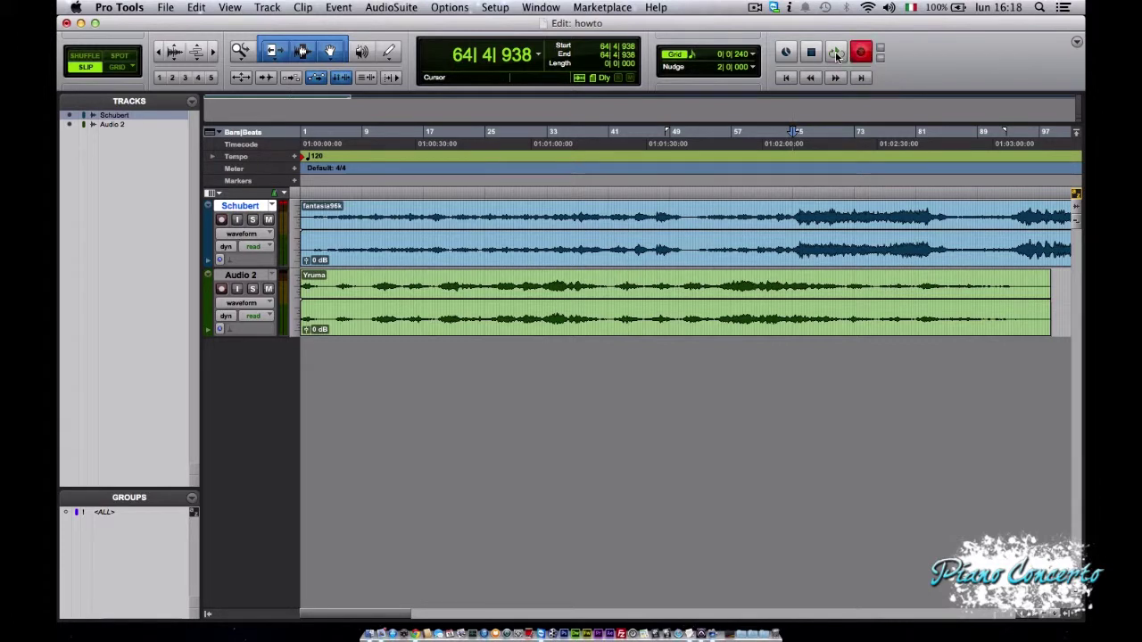
pyautogui.click(835, 53)
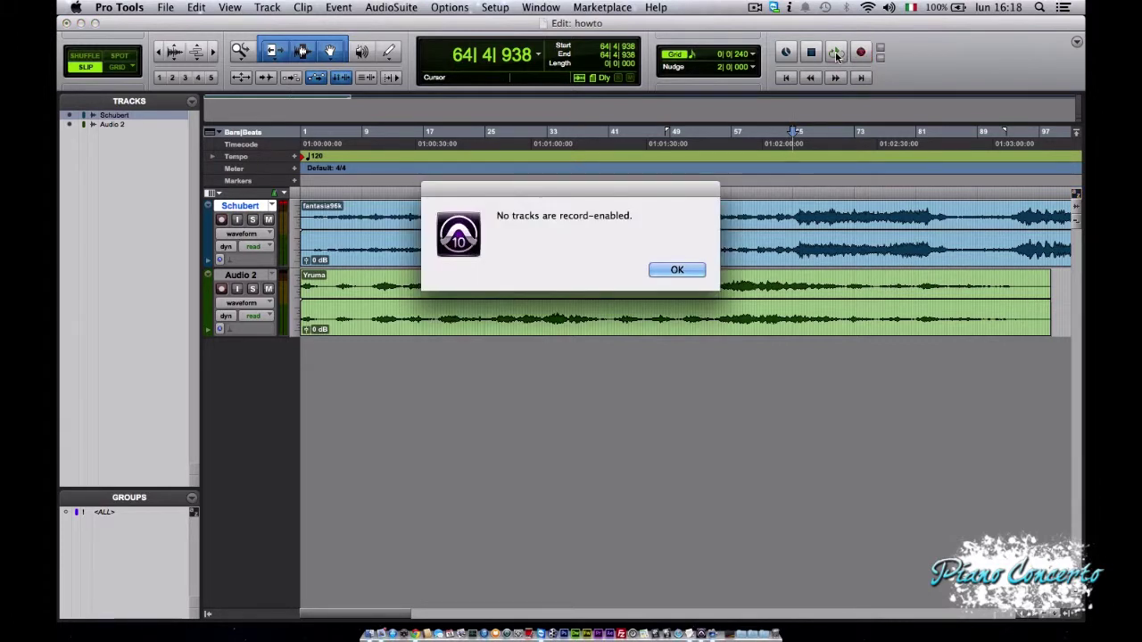
pyautogui.click(676, 269)
pyautogui.click(222, 220)
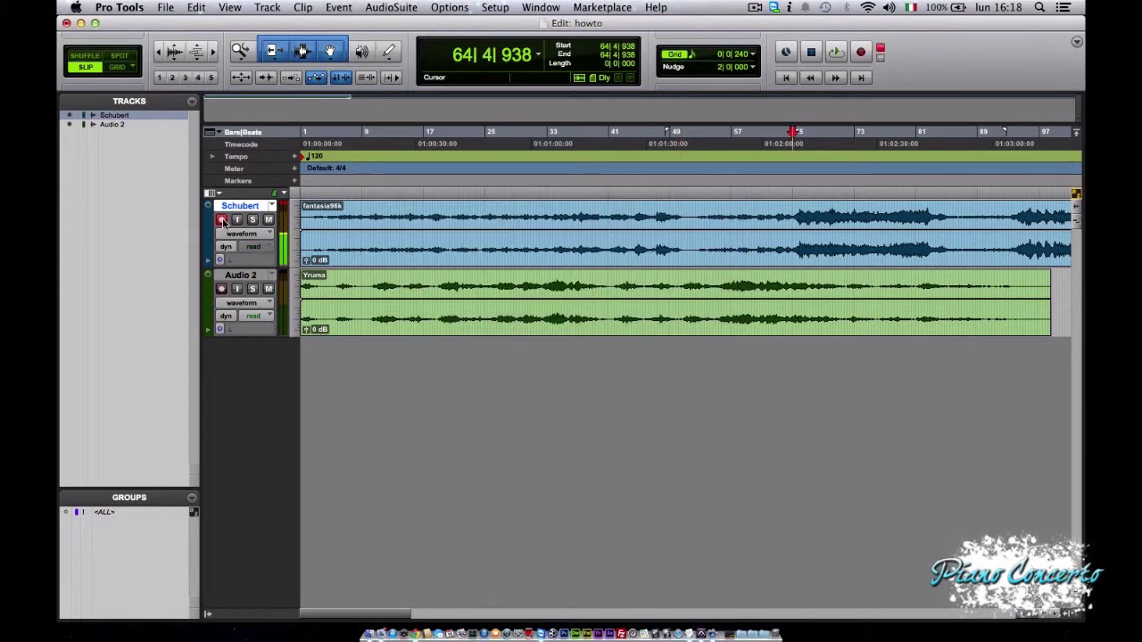
pyautogui.click(221, 221)
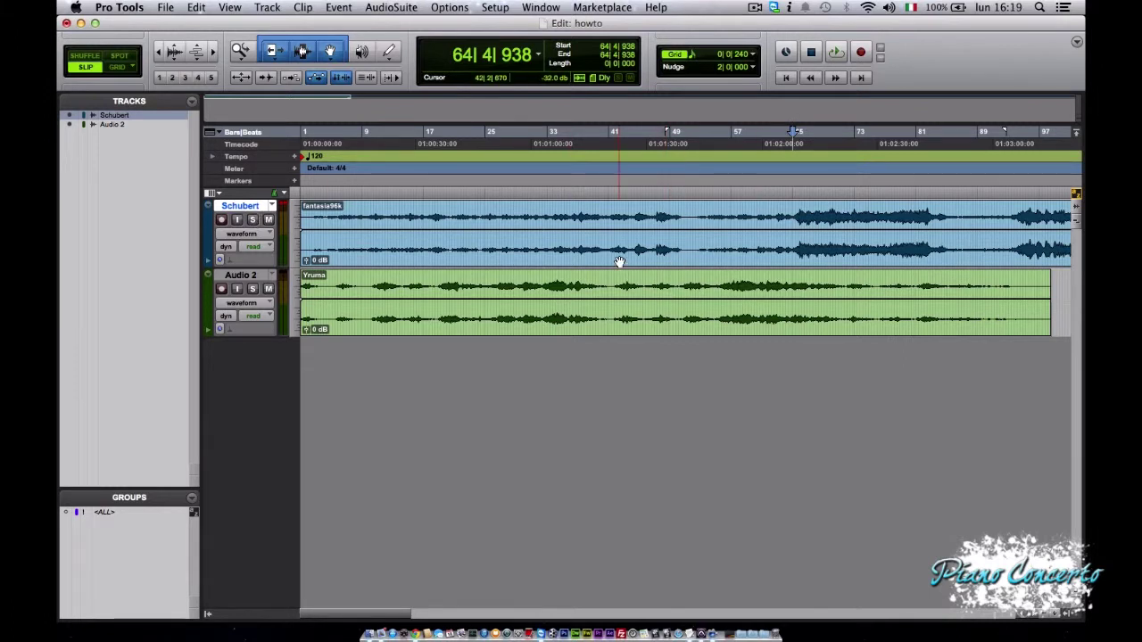
# Play the session while soloing the Schubert and Audio 2 tracks in turn, leave both unsoloed and stop playback.
pyautogui.press('space')
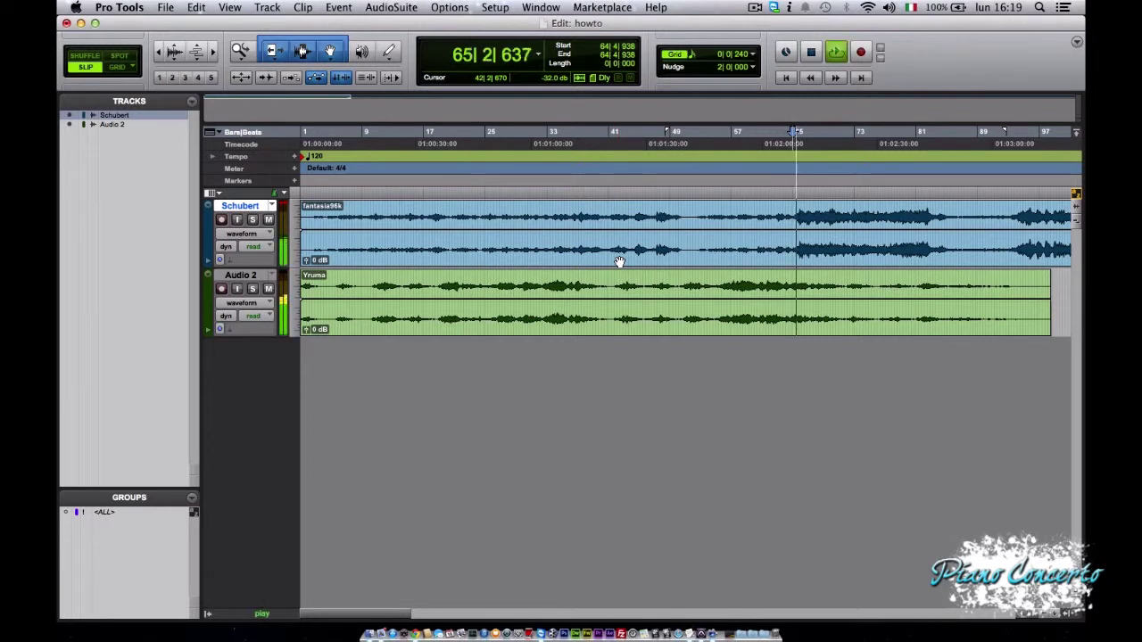
pyautogui.click(253, 222)
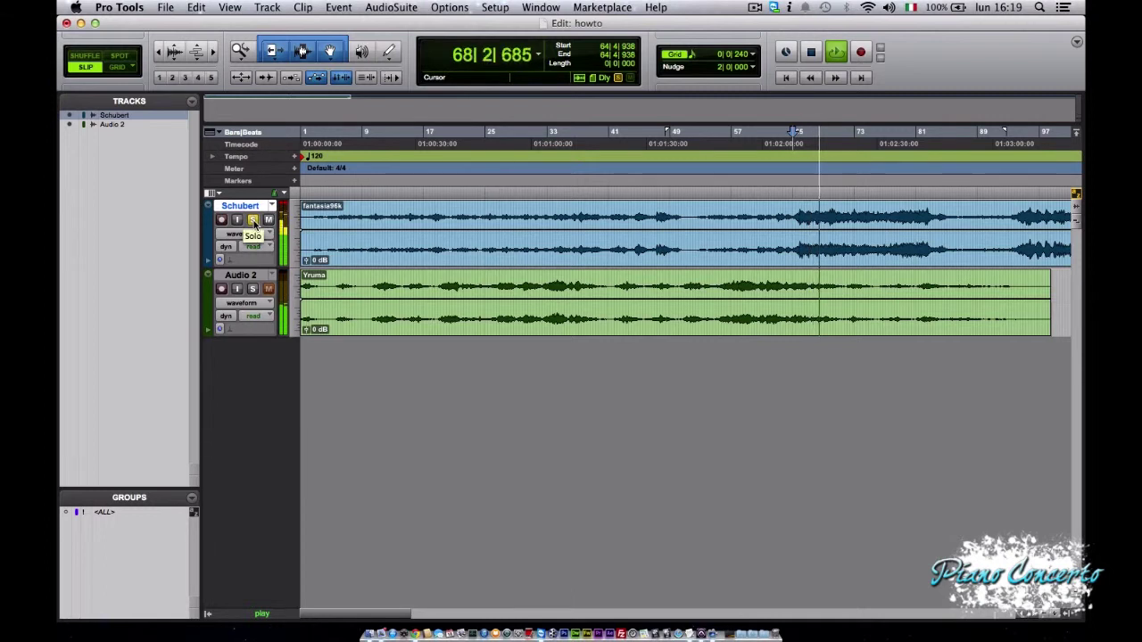
pyautogui.click(255, 290)
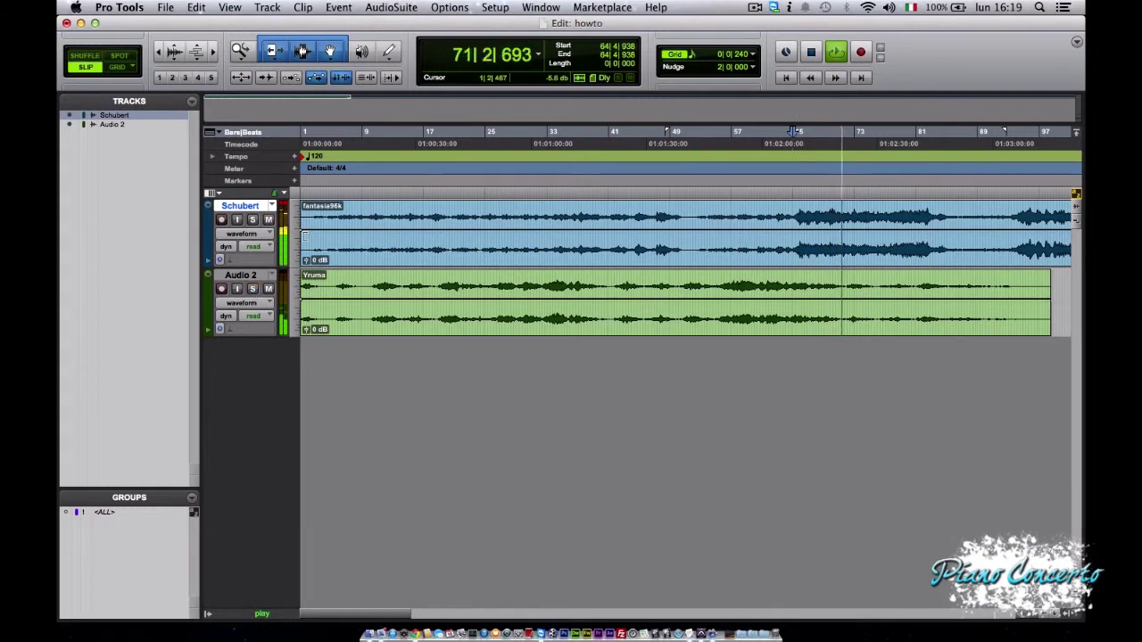
pyautogui.press('space')
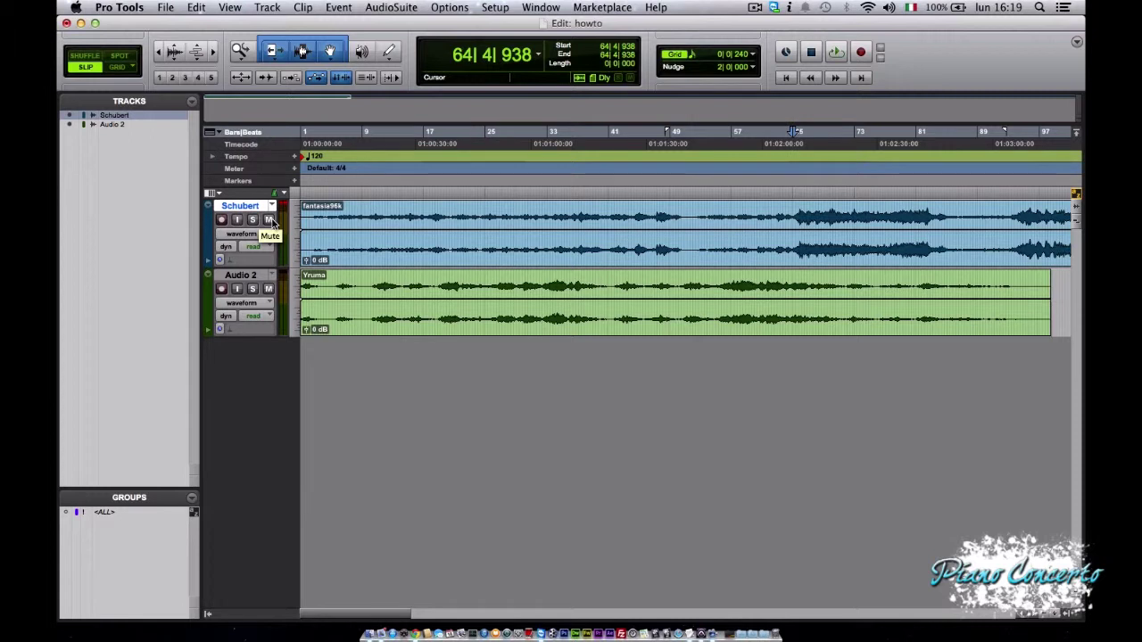
# Play the session while muting and unmuting the Audio 2 track, and stop playback.
pyautogui.press('space')
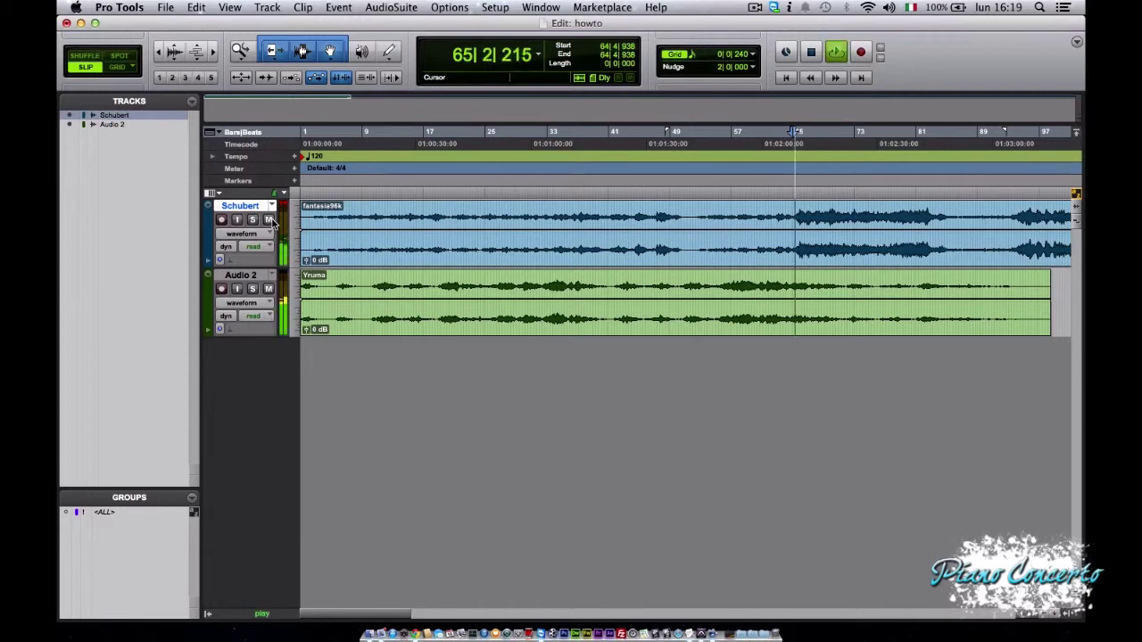
pyautogui.click(269, 289)
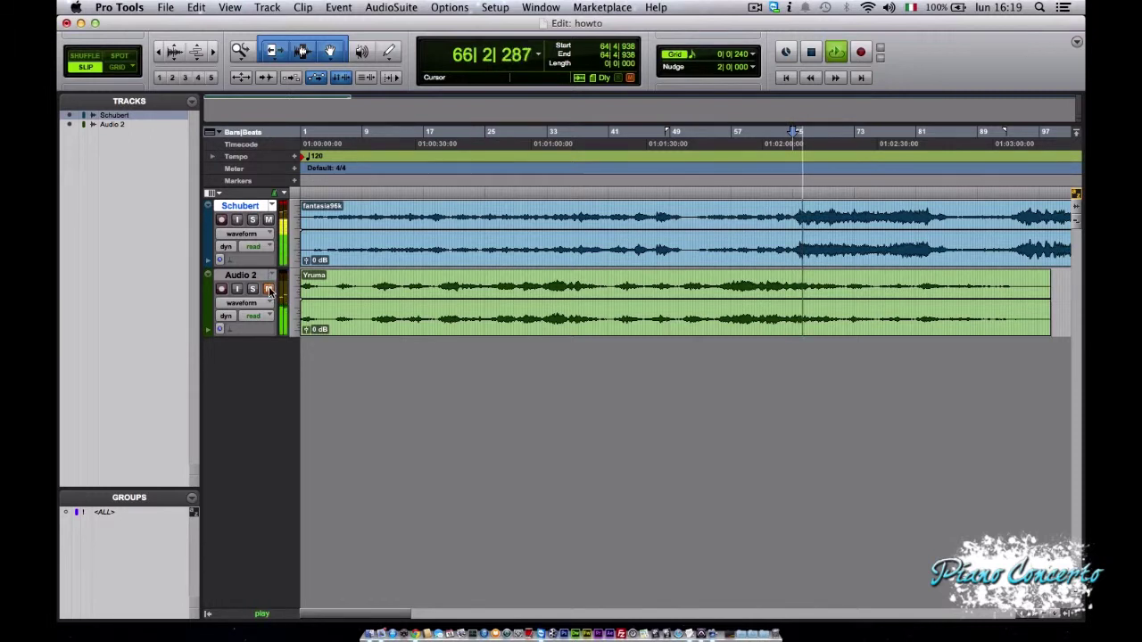
pyautogui.click(269, 289)
pyautogui.press('space')
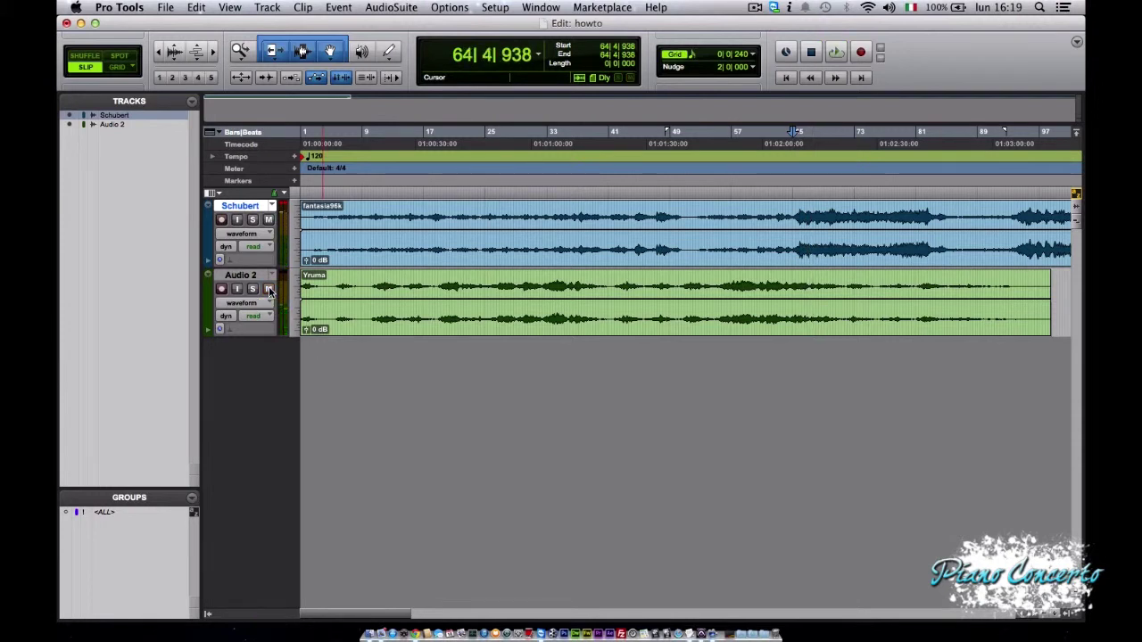
# Examine the track view options of the Schubert track, keeping the waveform view.
pyautogui.click(241, 235)
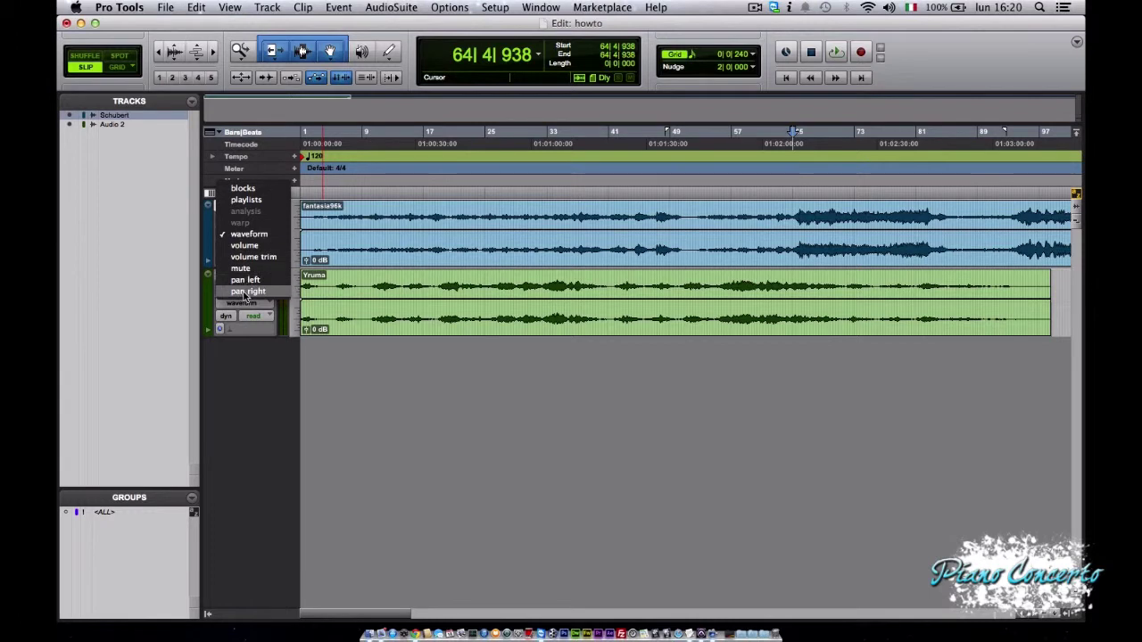
pyautogui.click(240, 236)
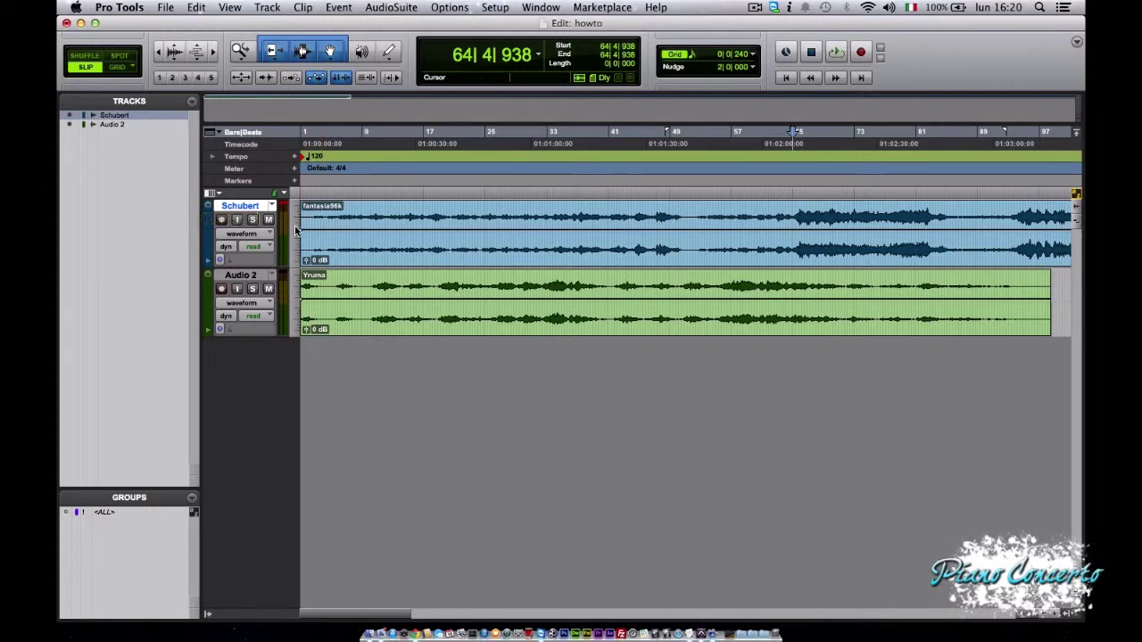
# Set the Schubert track's height to large and return it to medium.
pyautogui.click(210, 211)
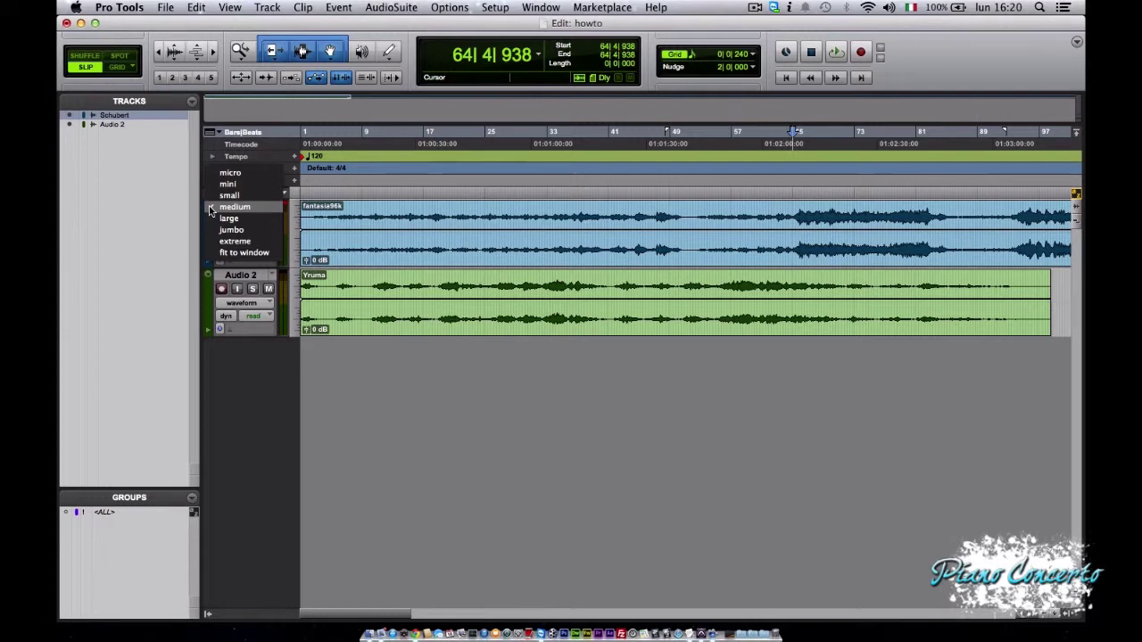
pyautogui.click(267, 217)
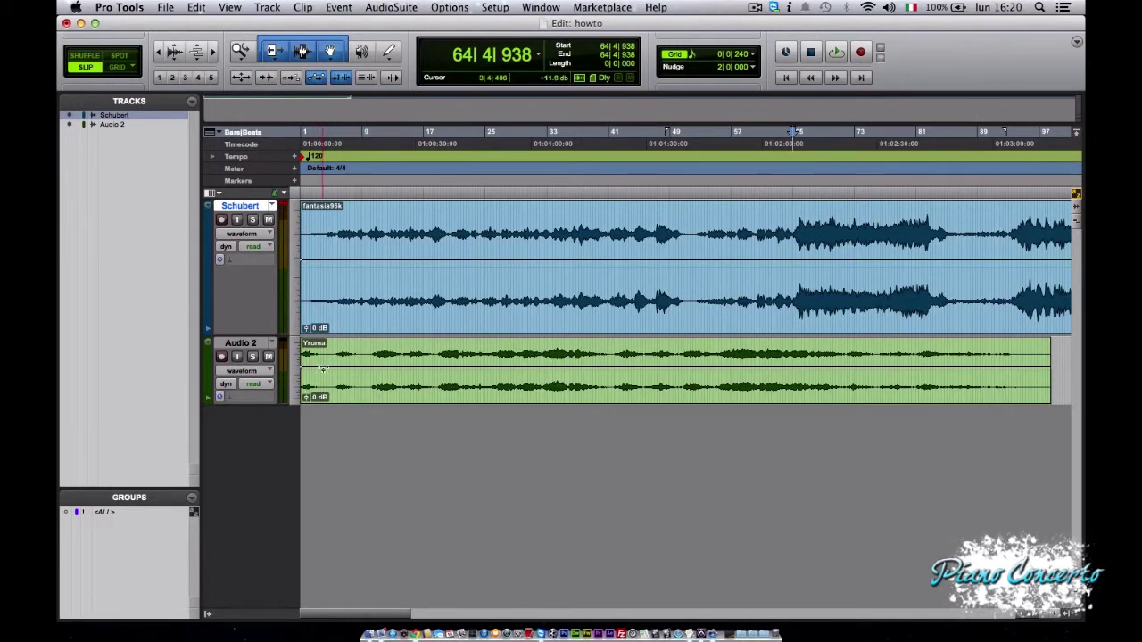
pyautogui.click(296, 272)
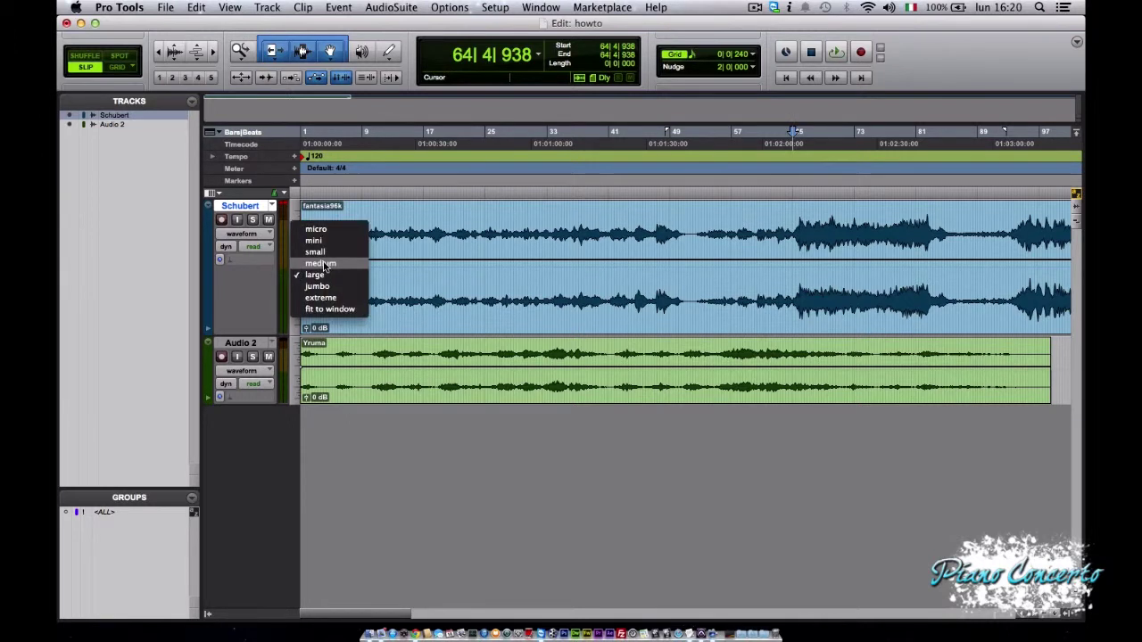
pyautogui.click(321, 264)
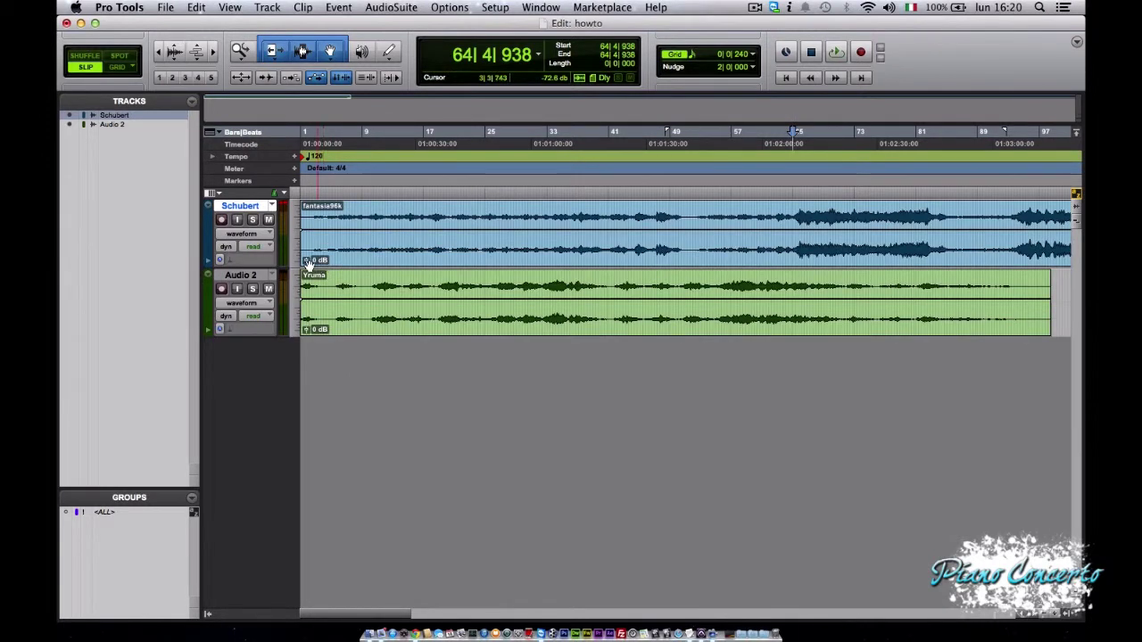
pyautogui.click(298, 242)
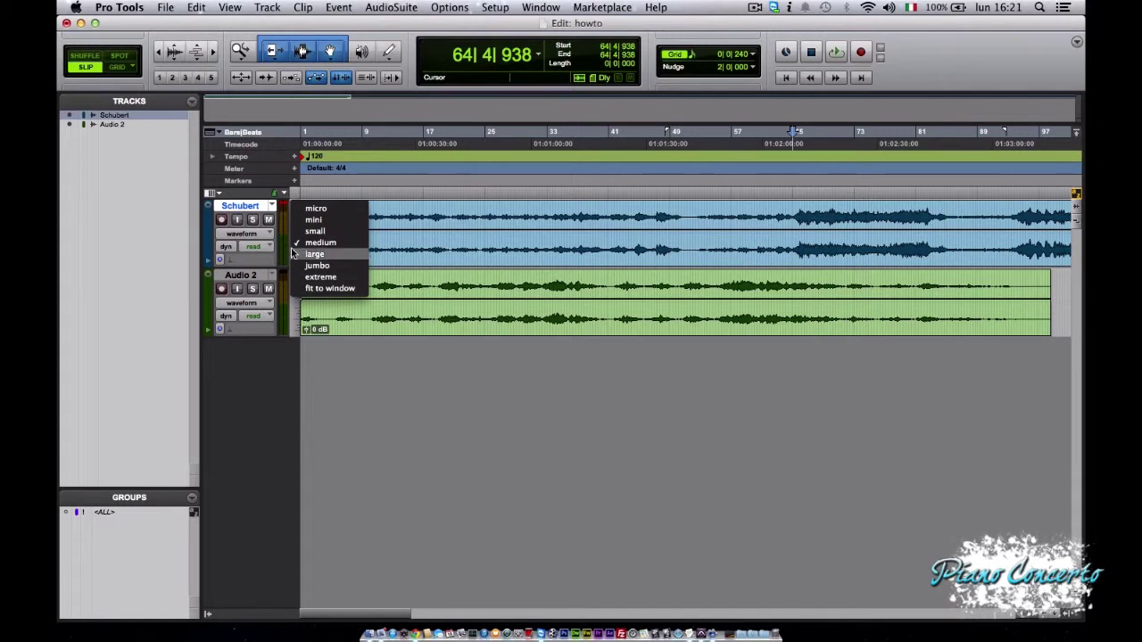
pyautogui.click(320, 243)
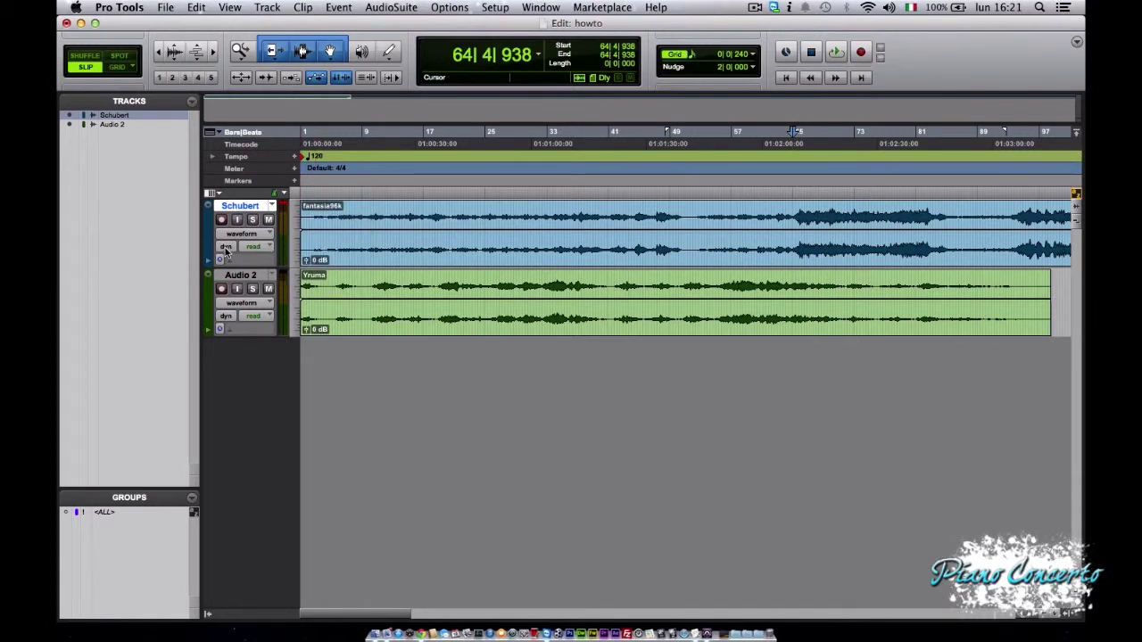
# Examine the Schubert track's automation mode and voice options, keeping read and dyn.
pyautogui.click(254, 248)
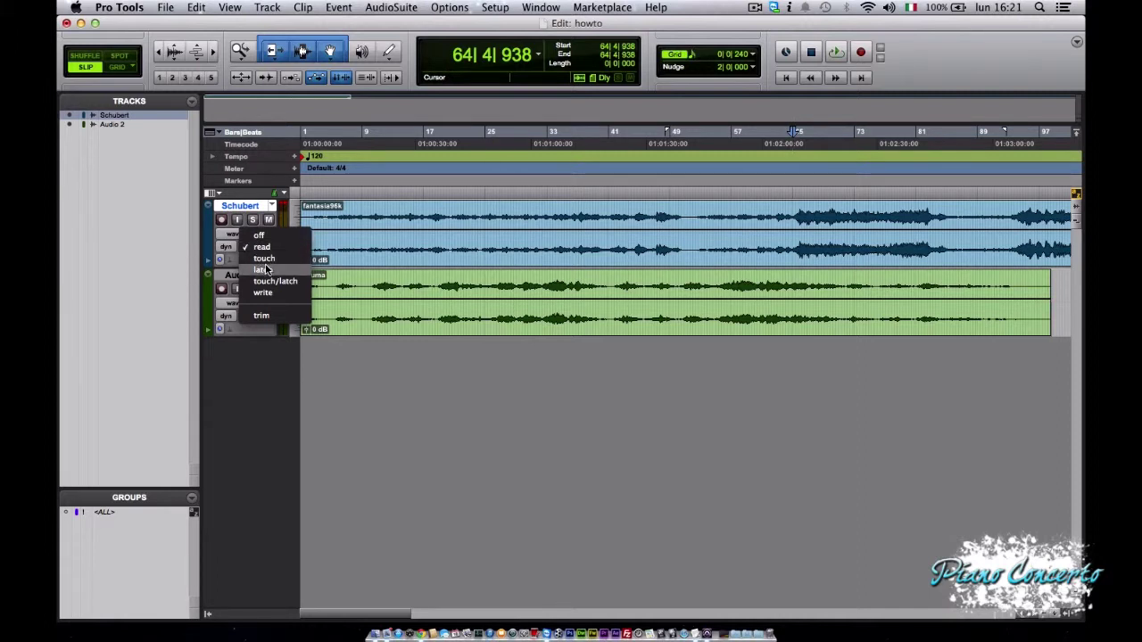
pyautogui.click(248, 247)
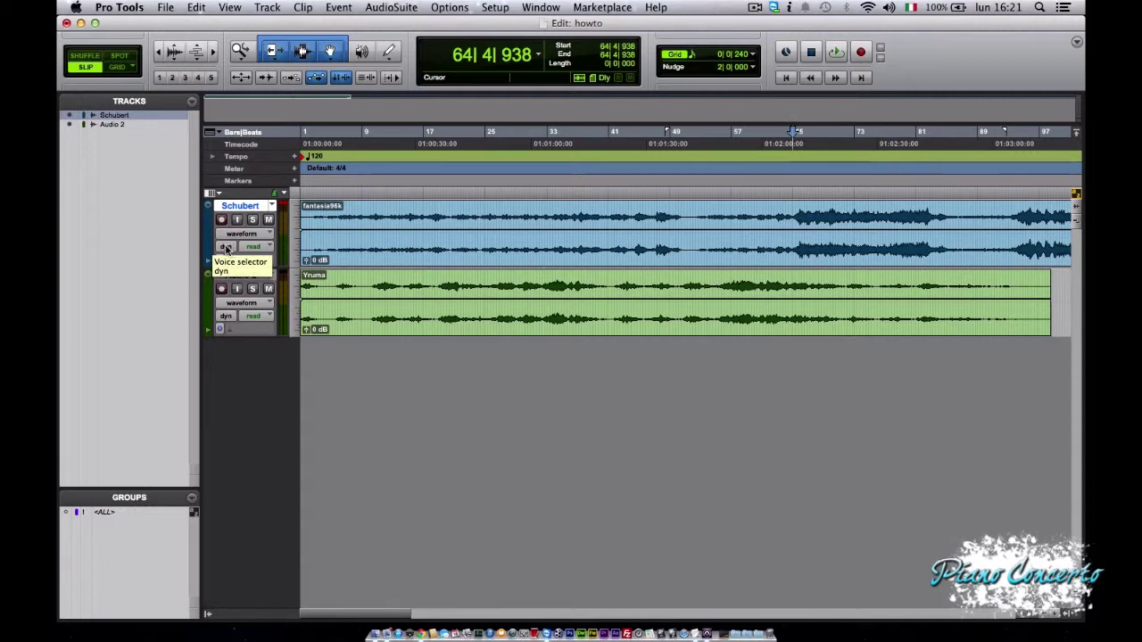
pyautogui.click(227, 249)
pyautogui.click(237, 249)
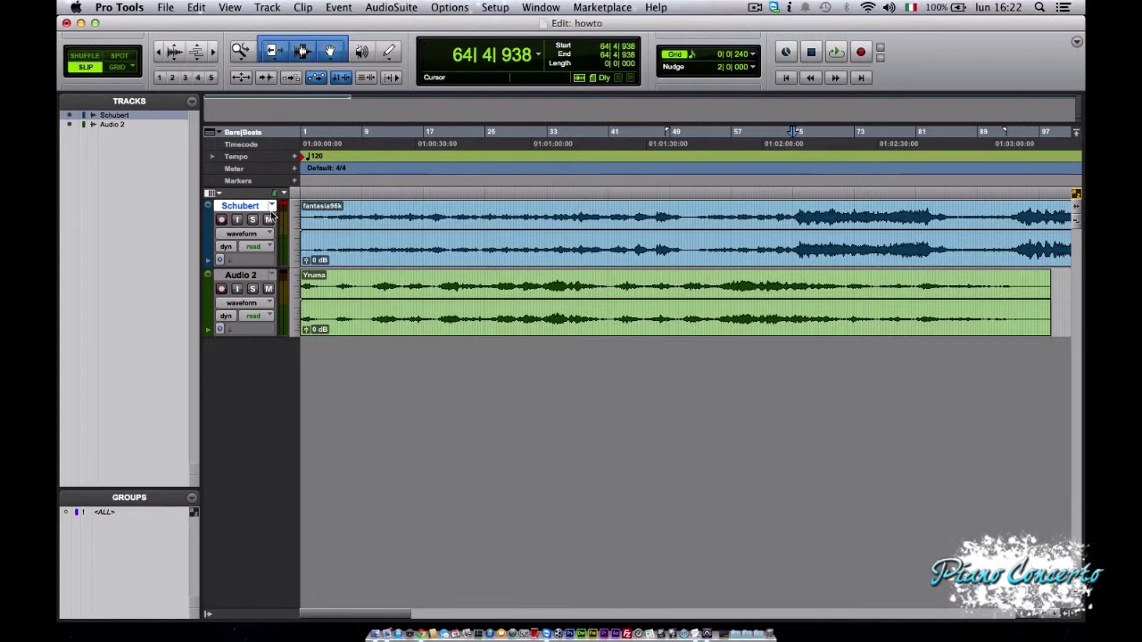
# Show all the optional track columns in the Edit window.
pyautogui.click(230, 9)
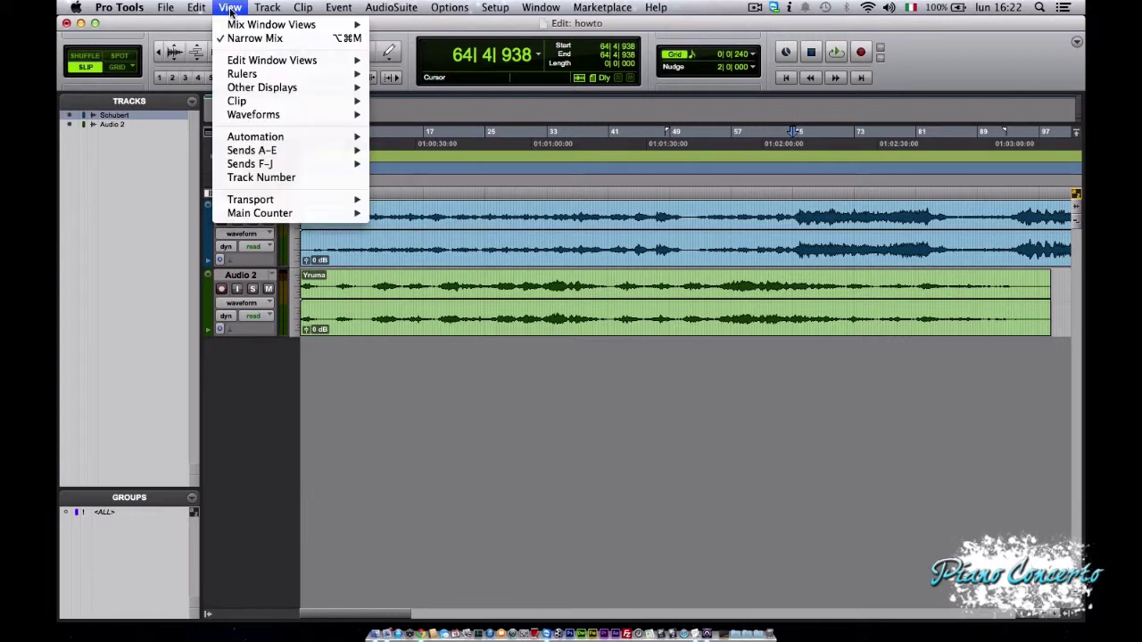
pyautogui.moveTo(237, 64)
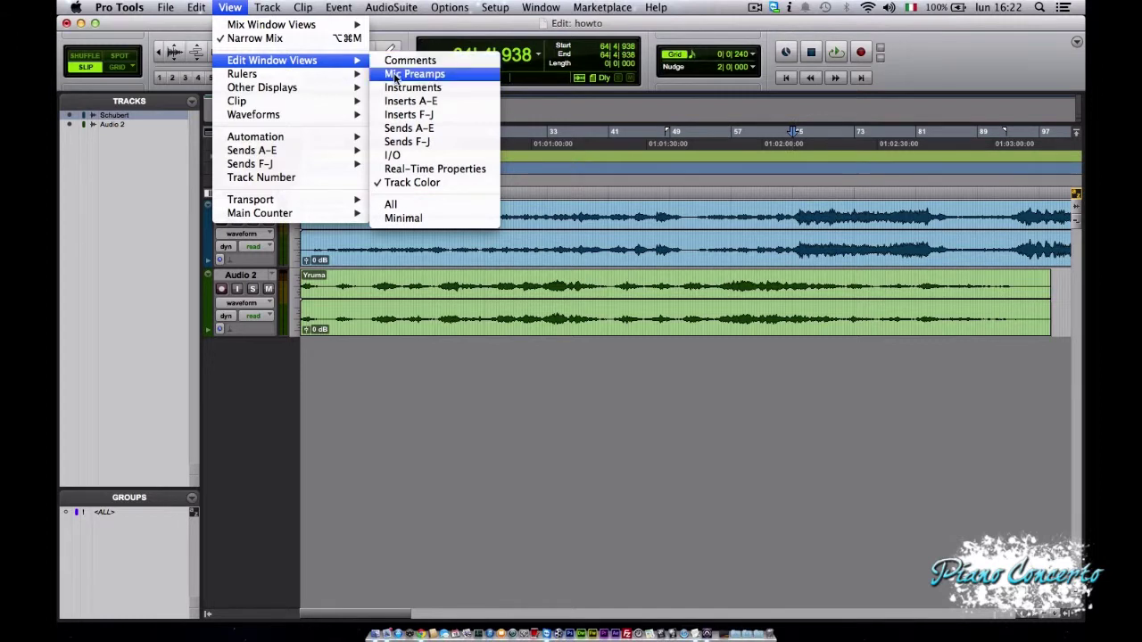
pyautogui.click(395, 207)
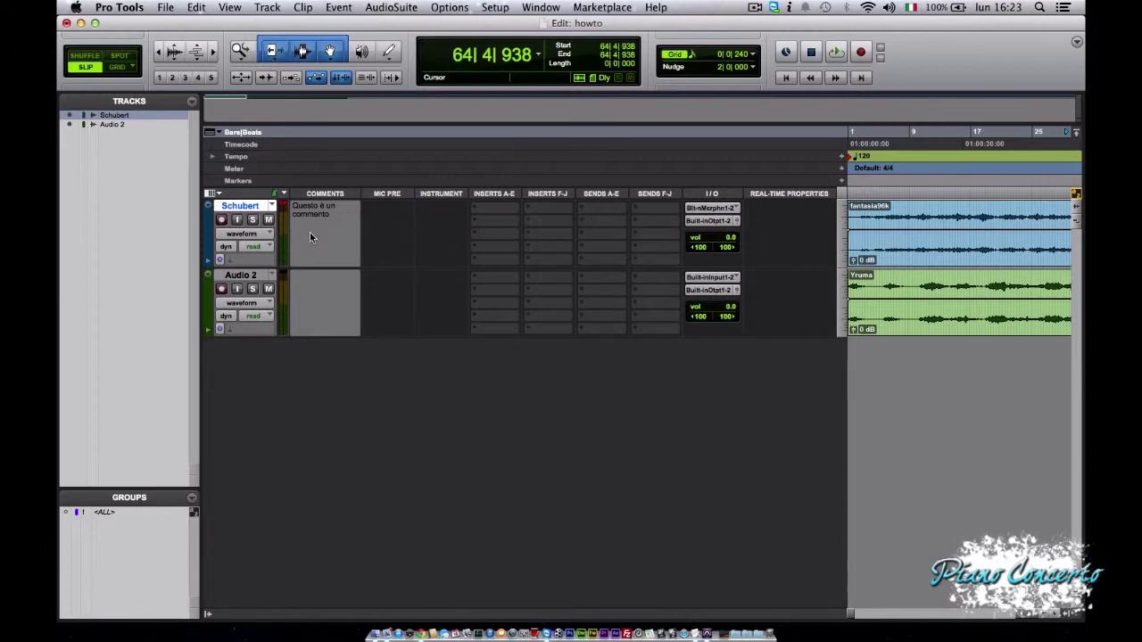
# Inspect the Schubert track's output controls and its name and comment settings, closing both without changes.
pyautogui.click(737, 225)
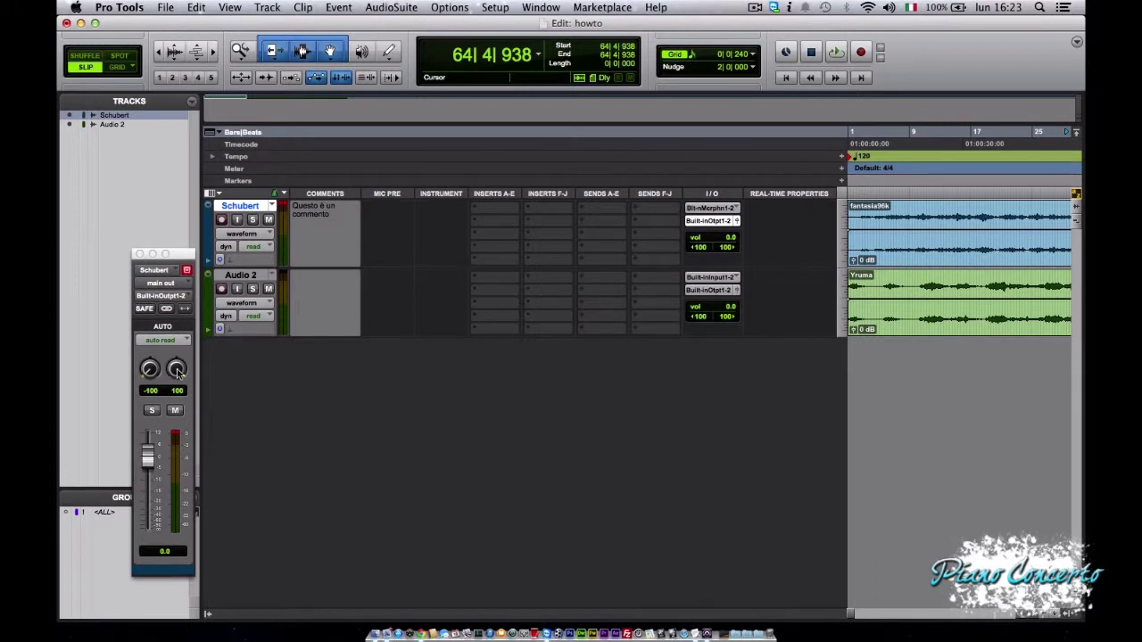
pyautogui.click(139, 255)
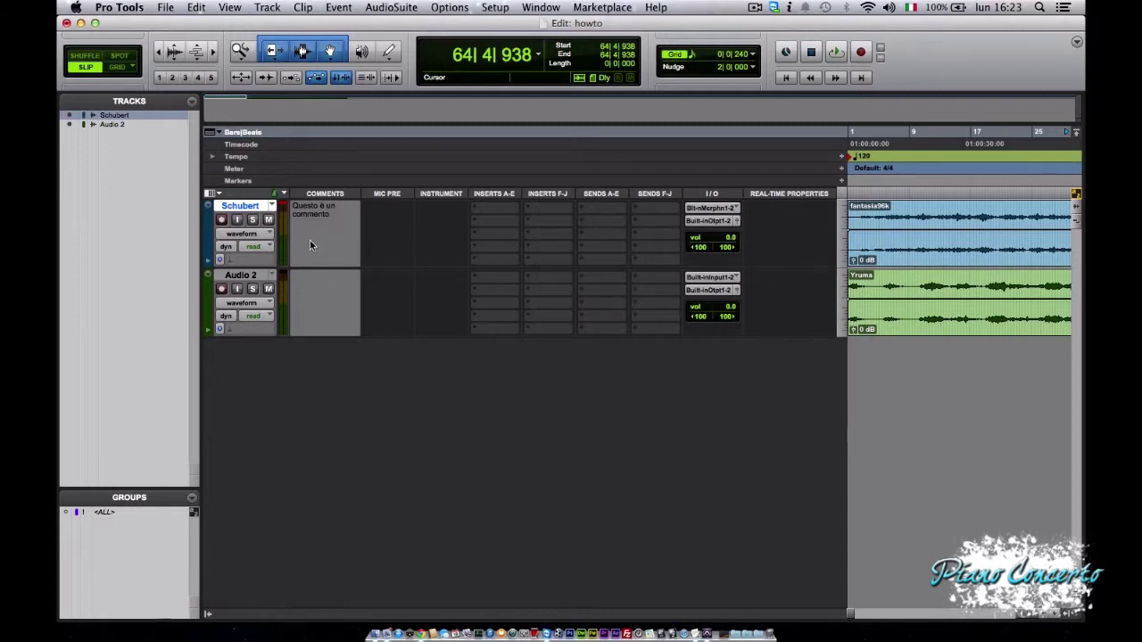
pyautogui.doubleClick(243, 207)
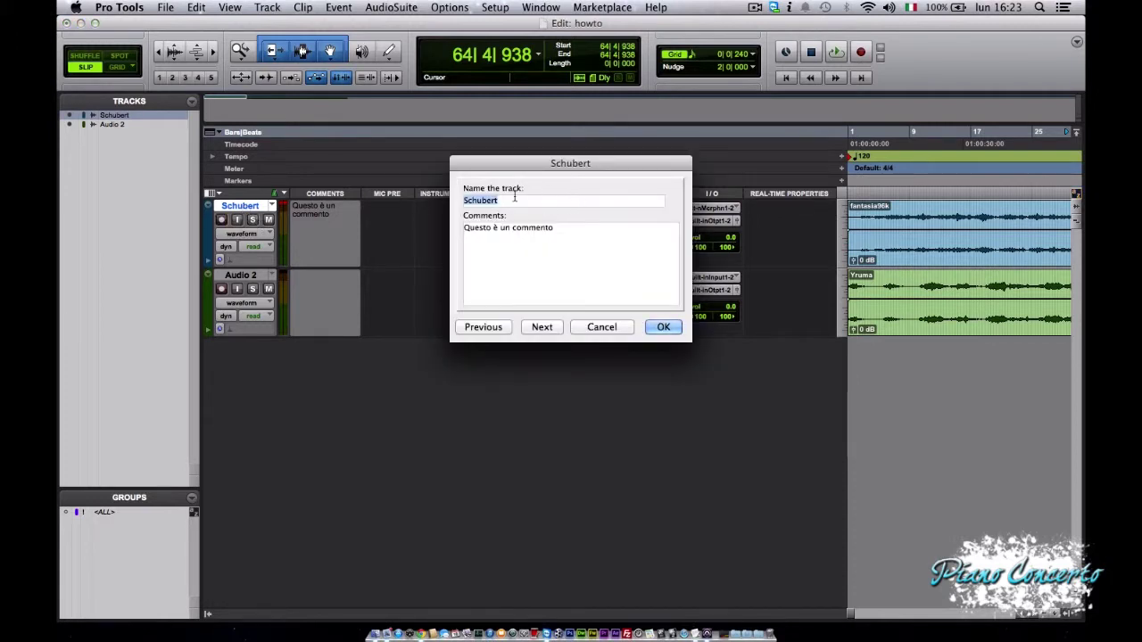
pyautogui.click(656, 329)
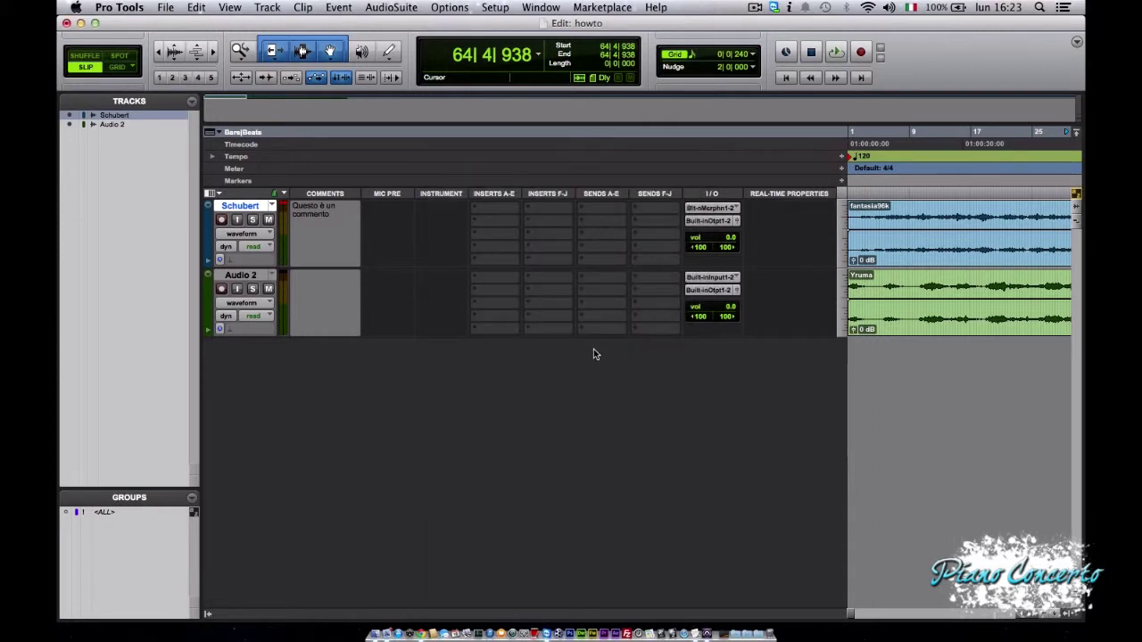